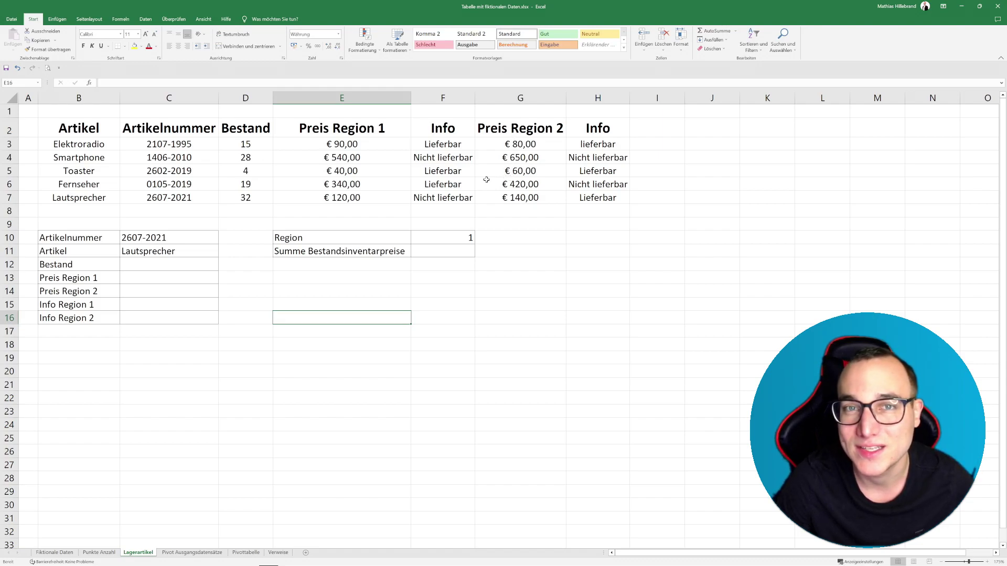
Step: Begin F11's formula as =WENN(F10=1; to test whether the region is 1
double_click(434, 250)
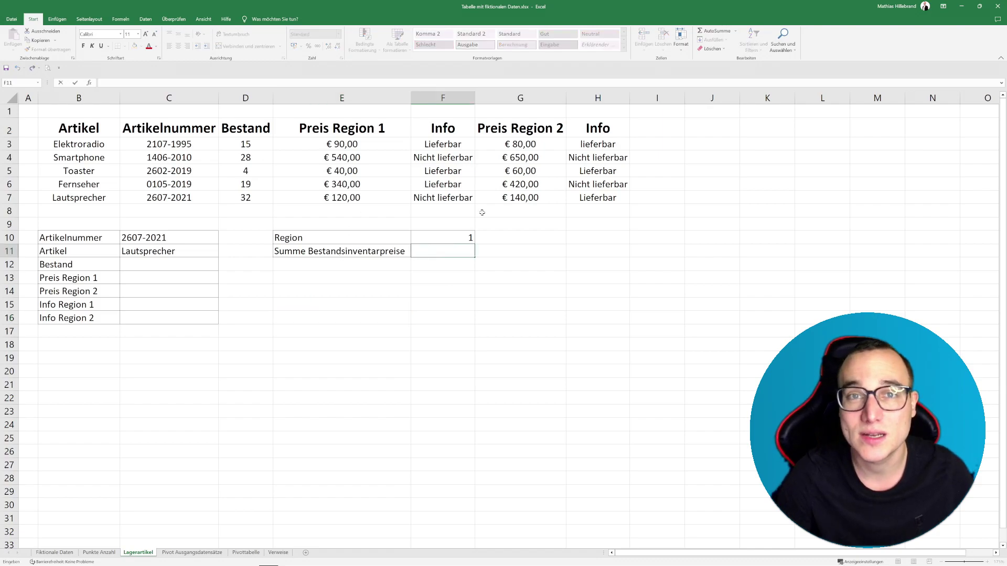
text(=)
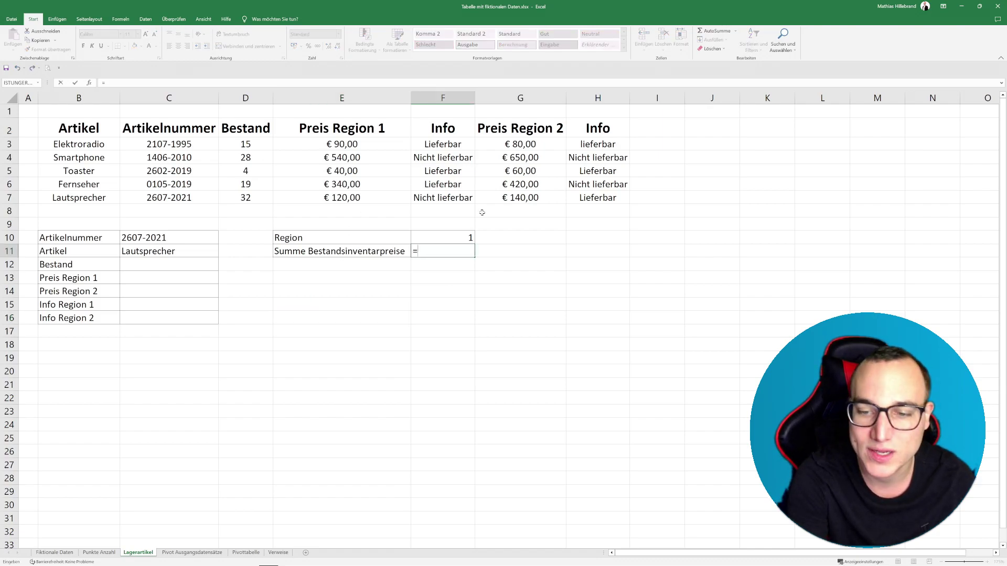
text(WENN)
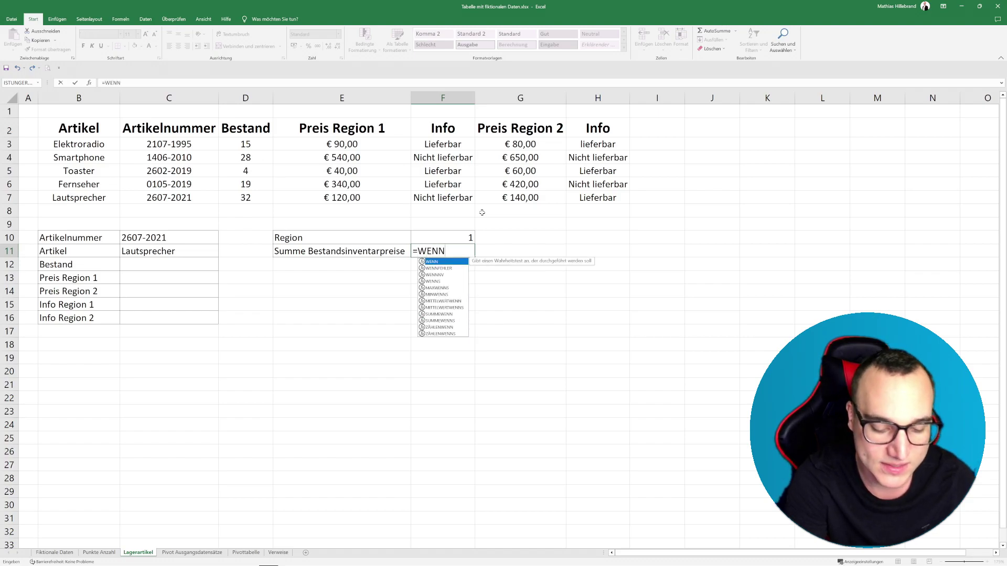
text(()
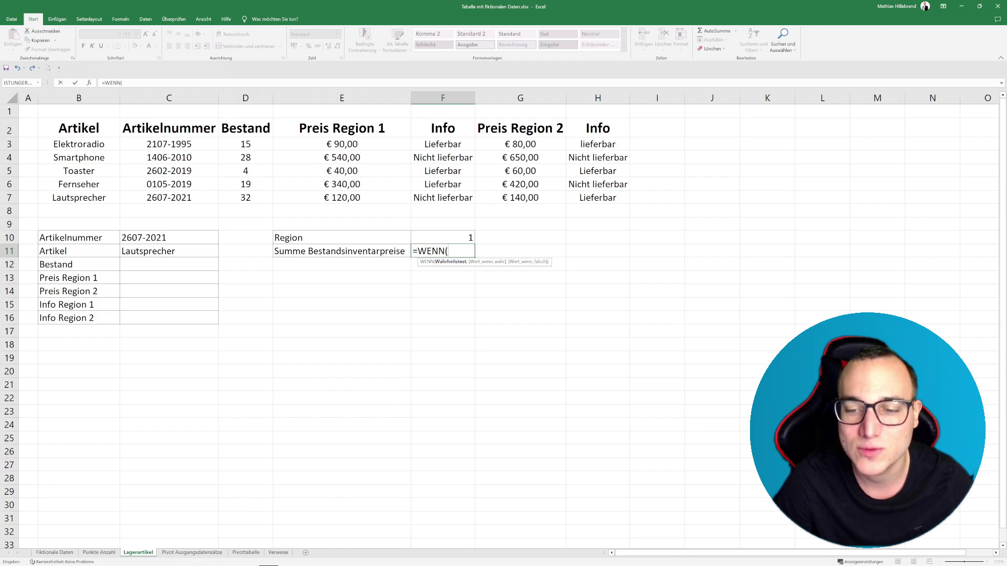
click(453, 238)
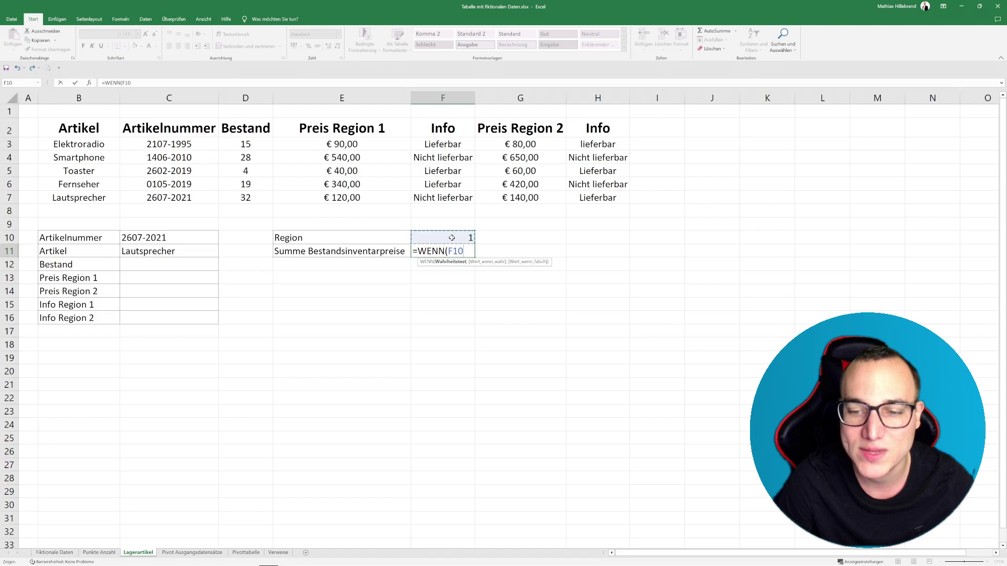
text(=1)
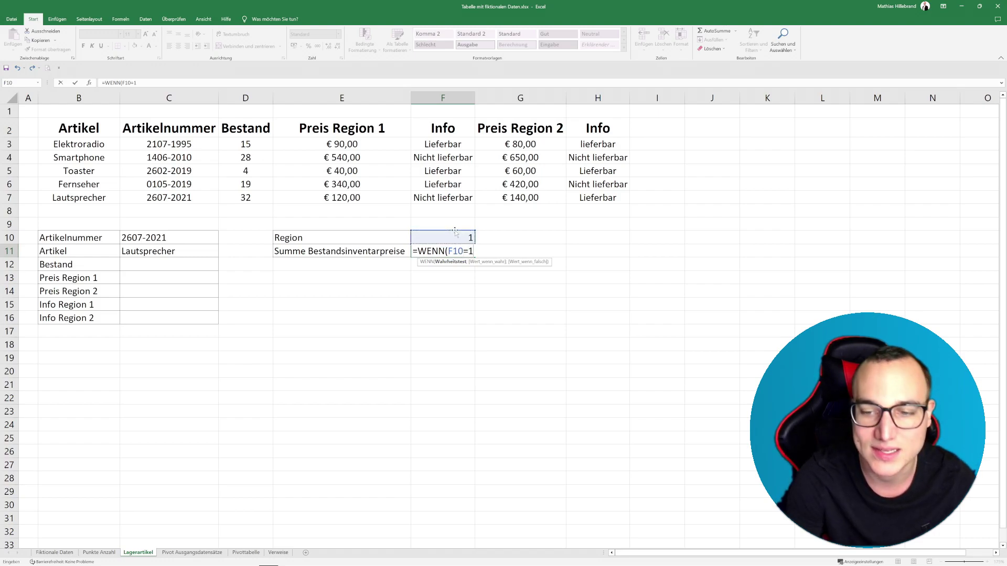
text(;)
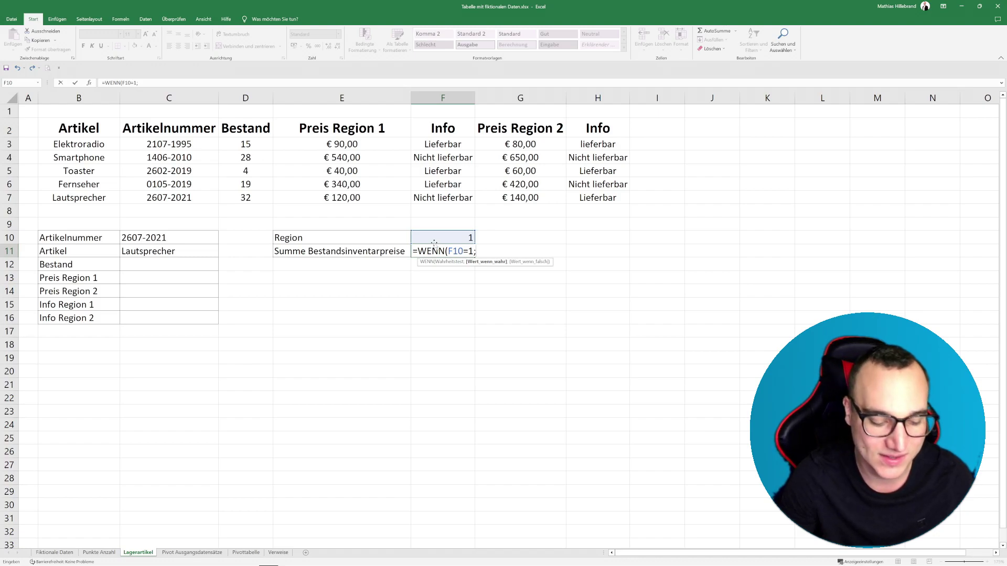
Step: Add SUMME(E3:E7) as the true value and begin a nested WENN for the else case
text(SUMME)
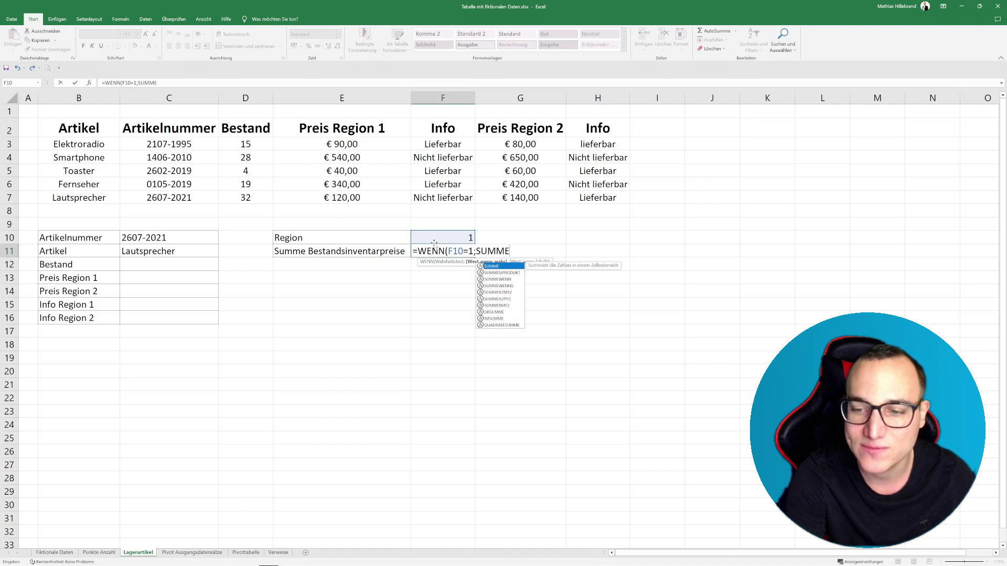
text(()
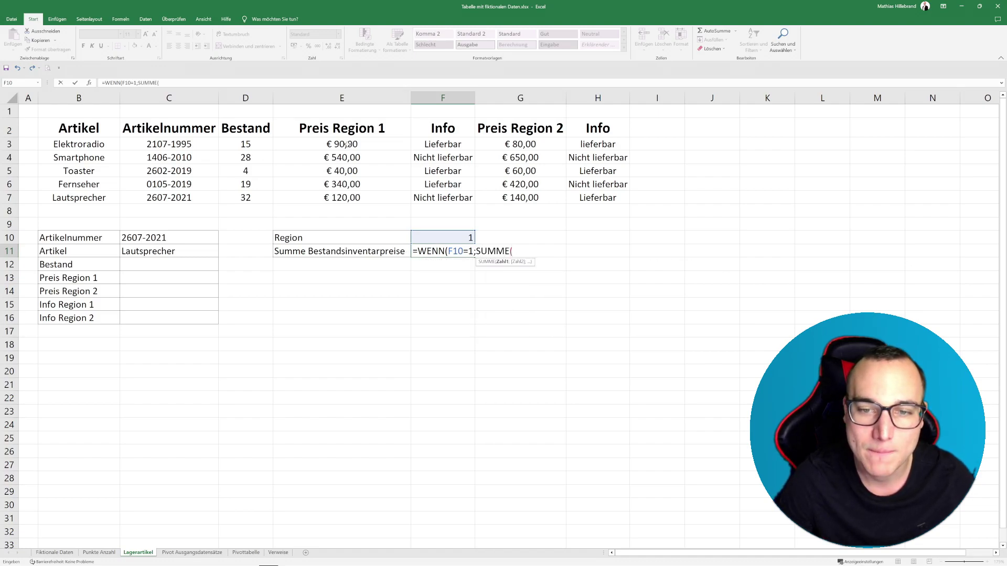
drag(348, 146, 341, 198)
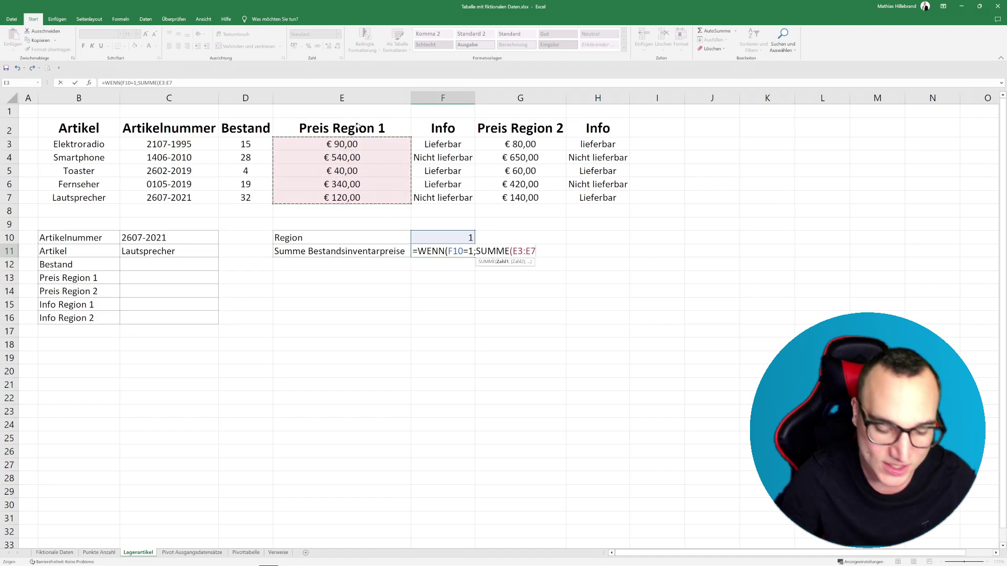
text())
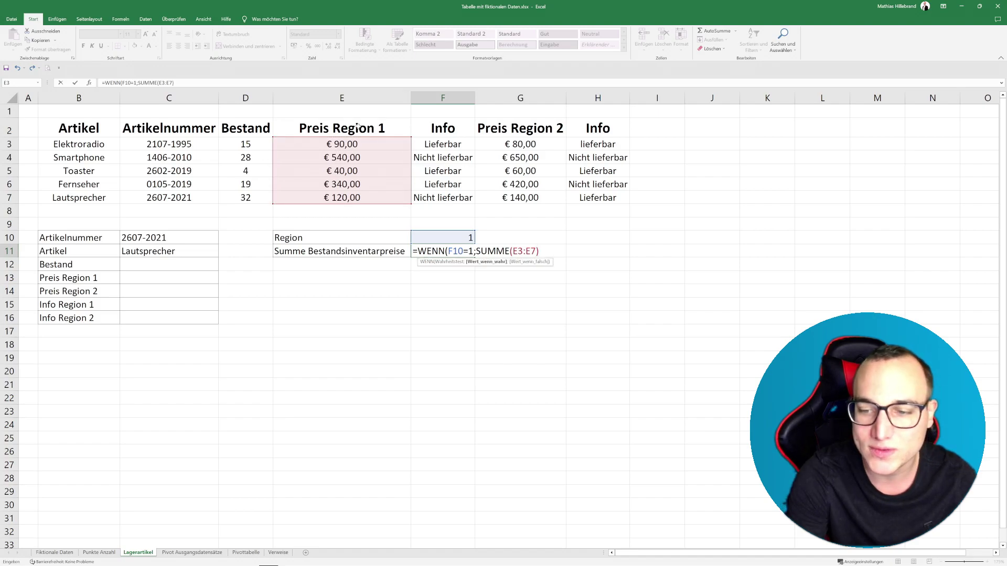
text(;)
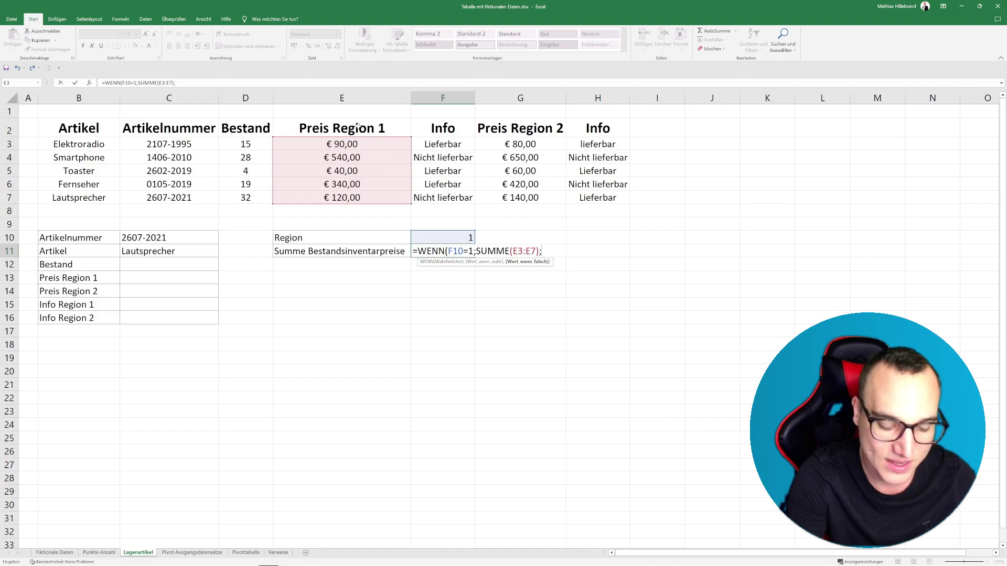
text(WENN)
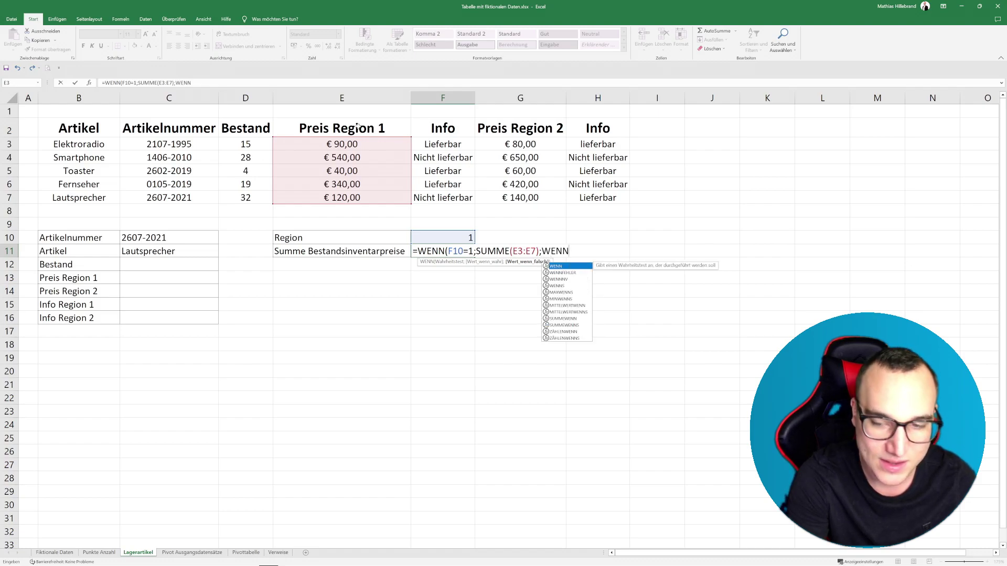
text(()
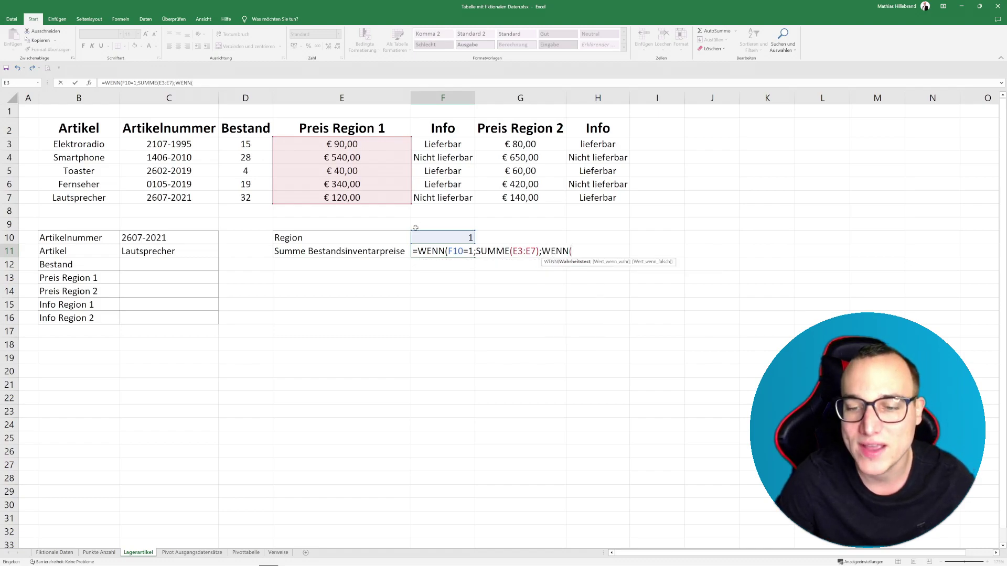
Step: Make the nested WENN test F10=2 and sum G3:G7, then close the parentheses
click(429, 238)
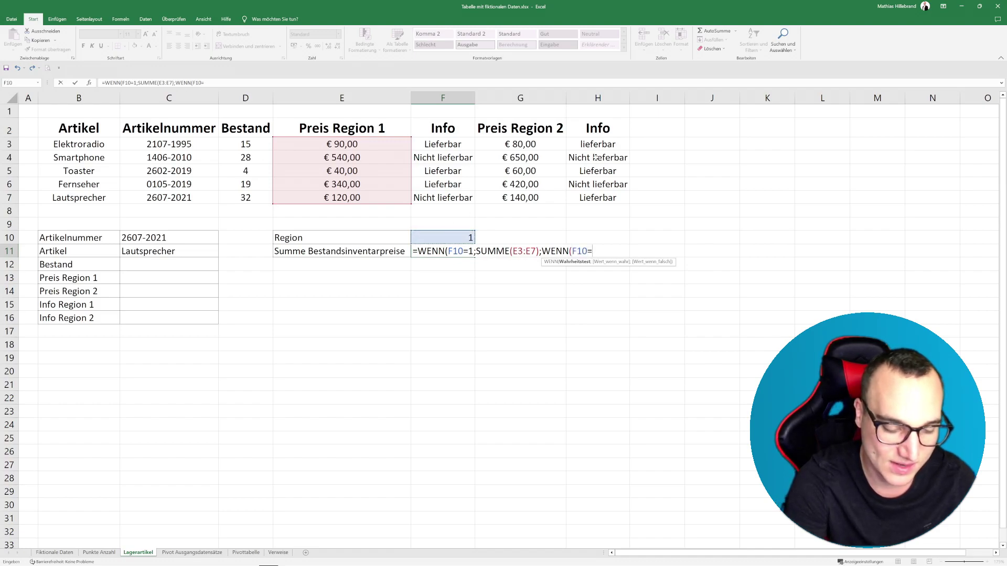
text(=2;)
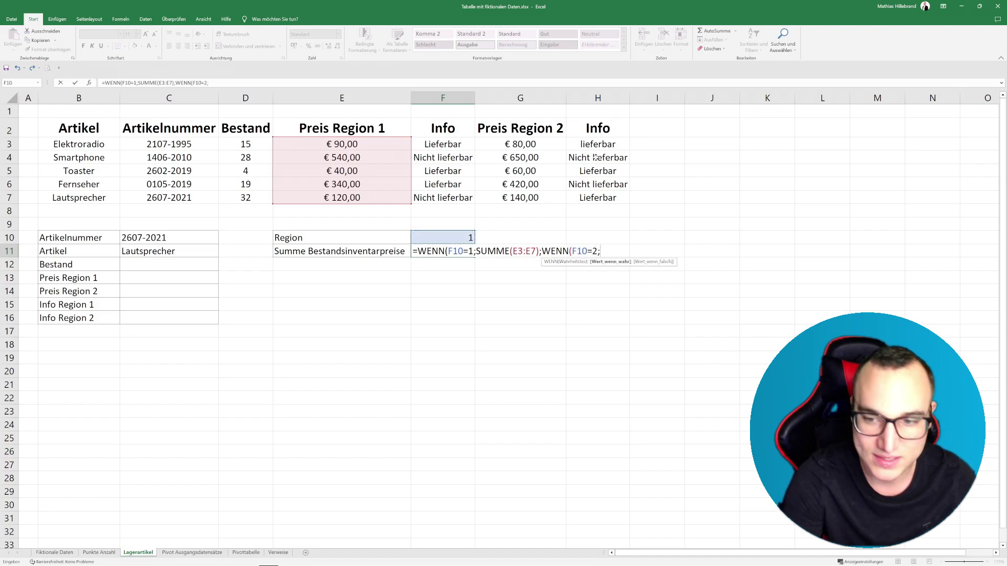
text(SU)
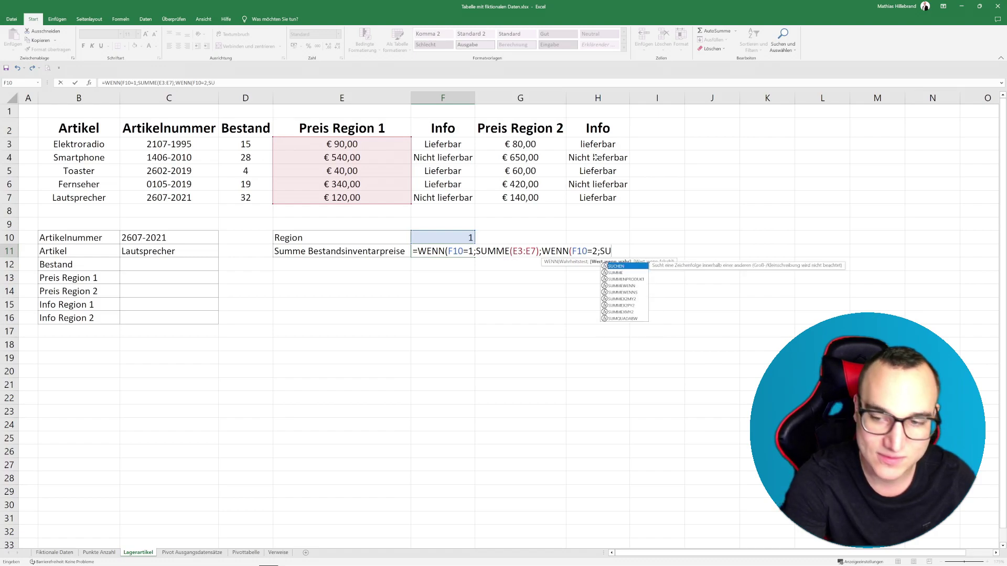
text(MME)
text(()
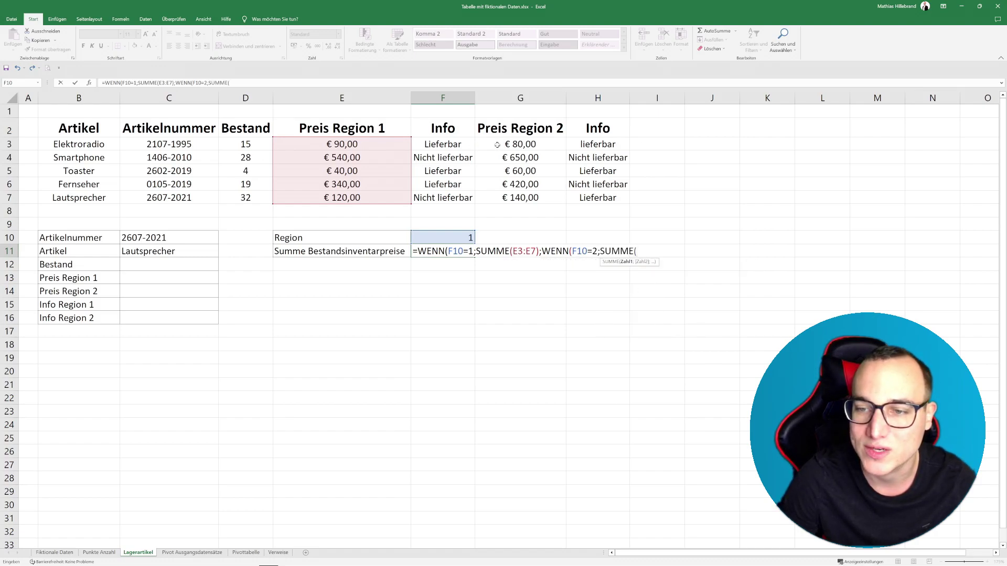
drag(497, 145, 501, 197)
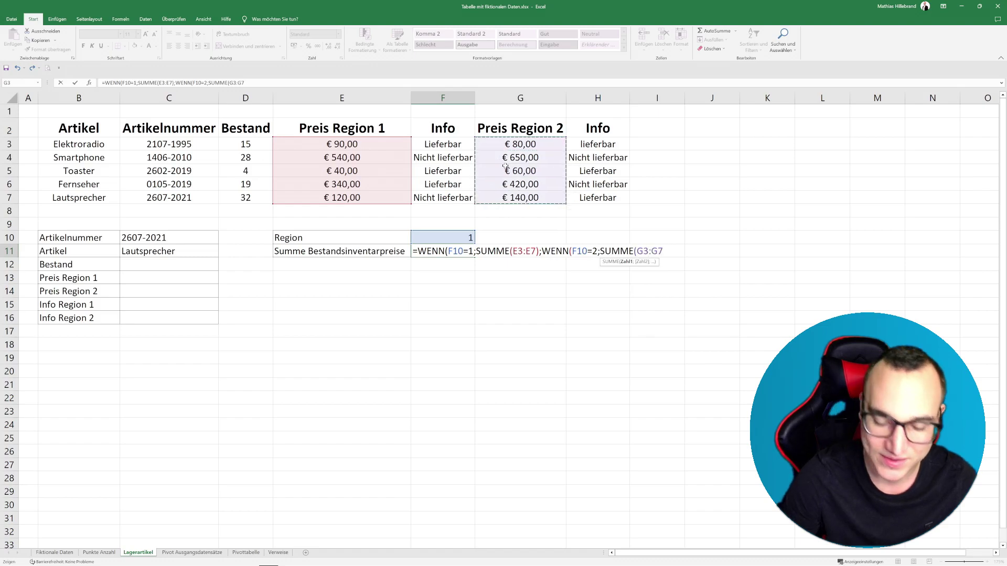
text())
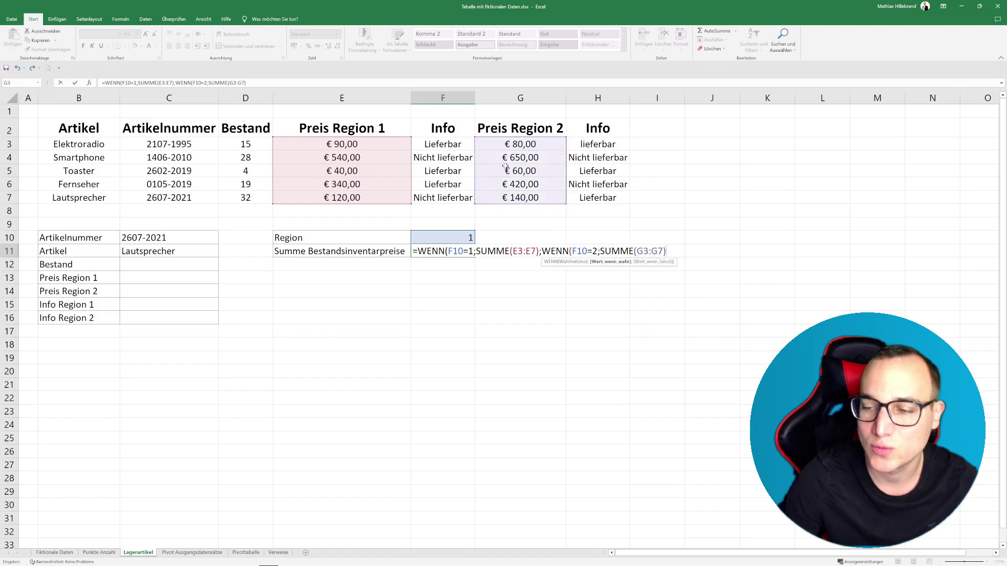
text())
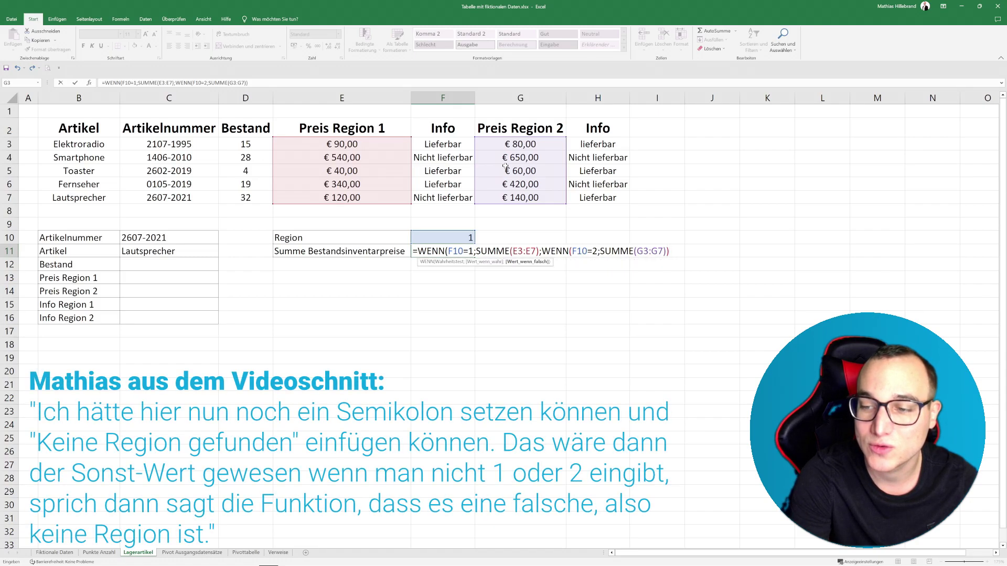
text())
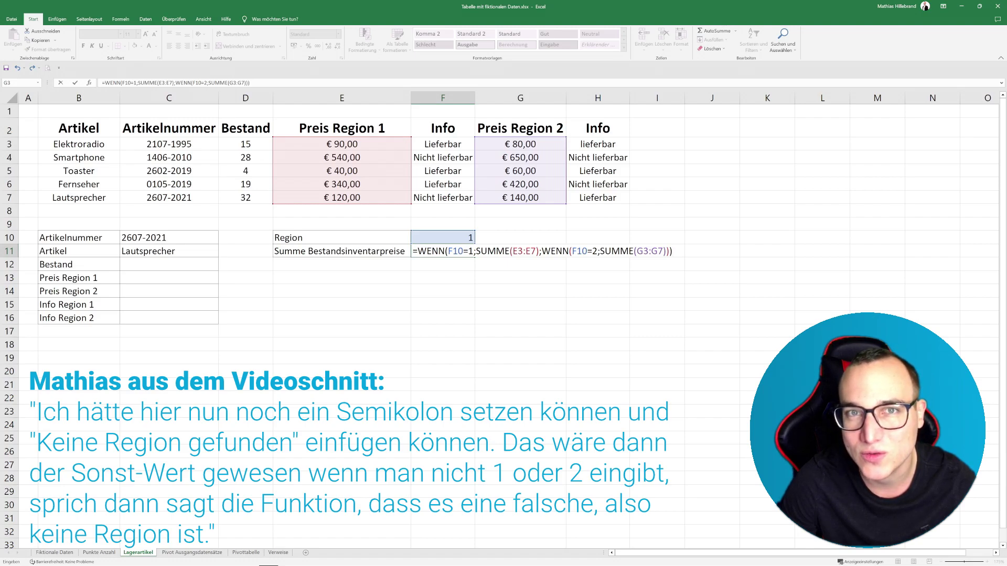
Step: Remove the extra parenthesis, commit the formula and accept Excel's correction so F11 shows 1130
key(BackSpace)
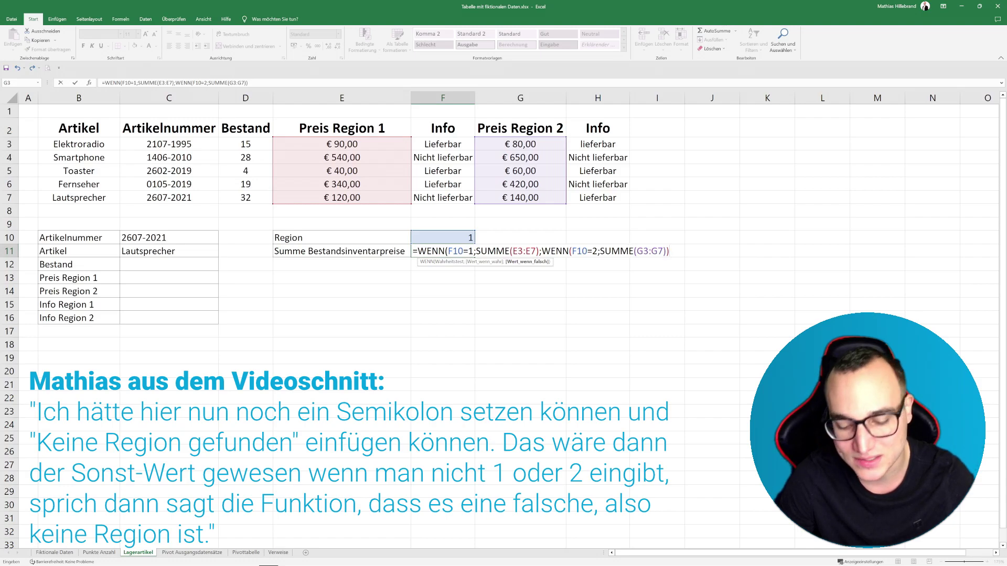
key(Return)
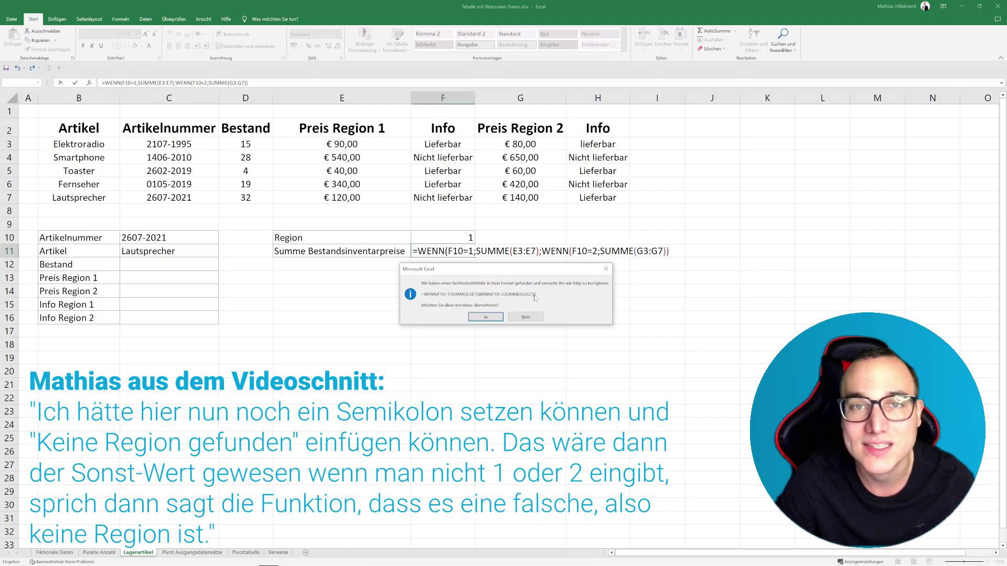
click(494, 322)
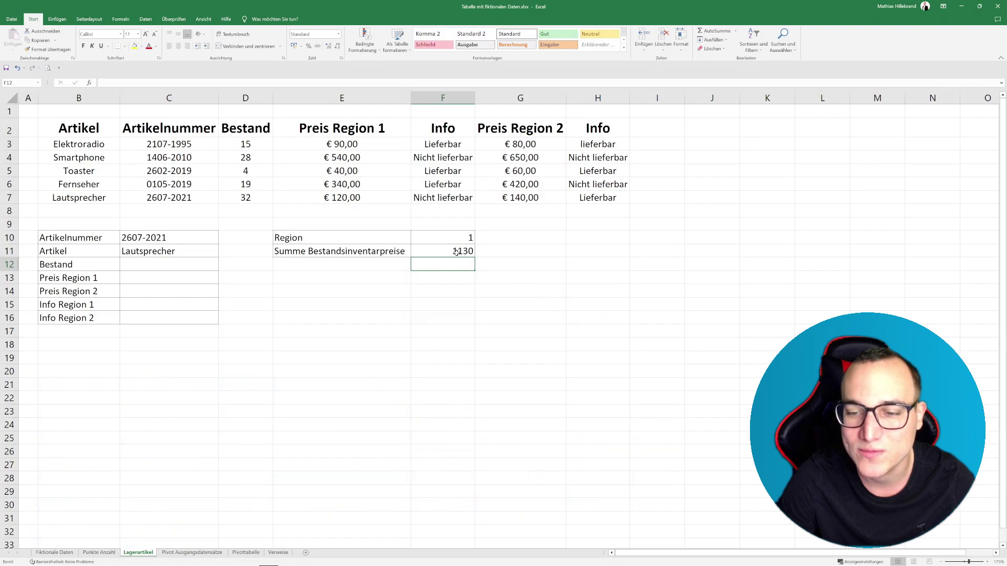
click(457, 253)
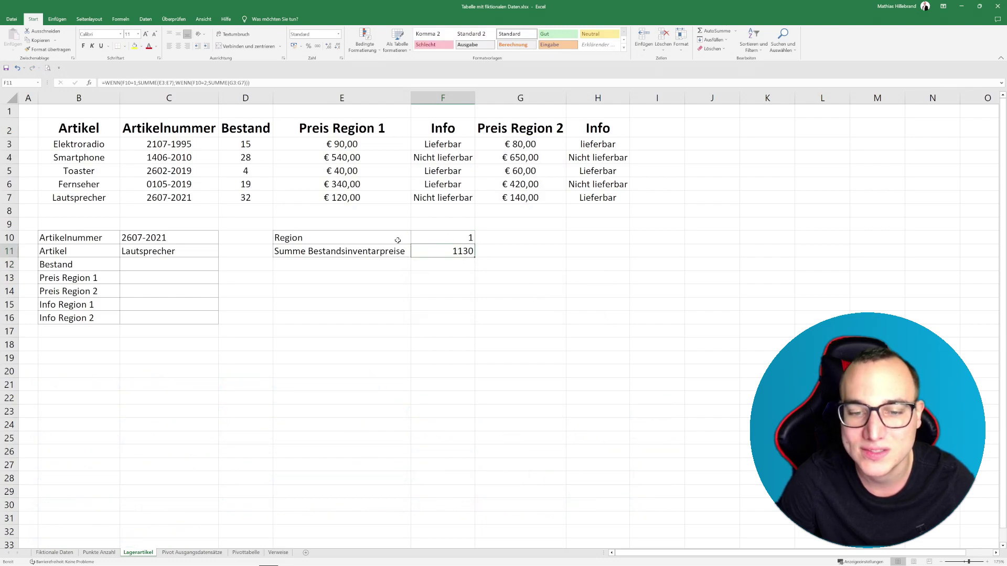
click(435, 241)
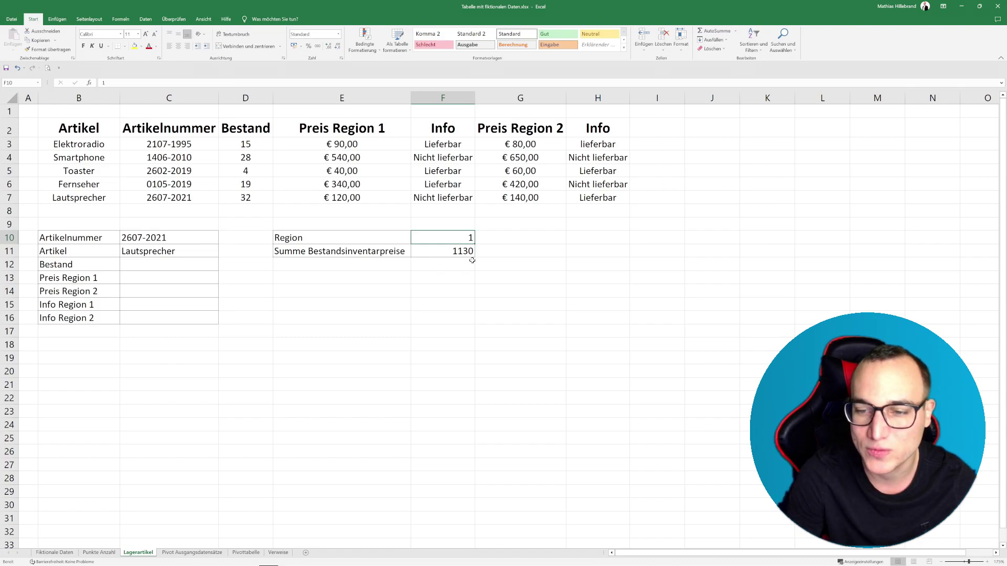
Step: Enter 2 as the region in F10 so F11 recalculates to 1350
text(2)
key(Return)
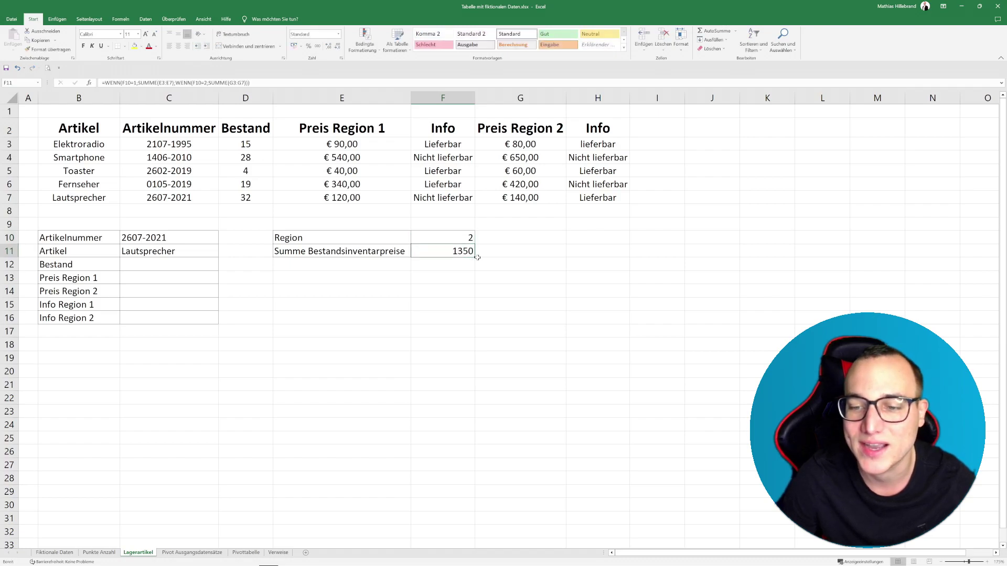